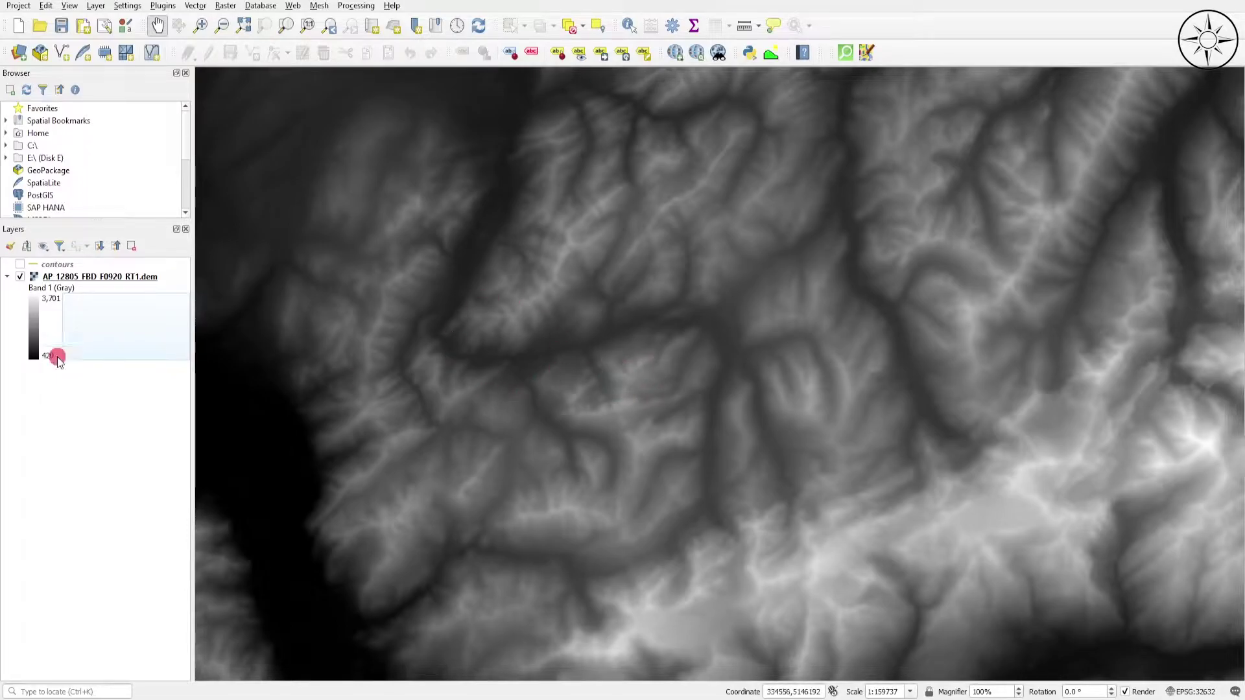
# Step: Turn on the contours layer to preview the contour lines over the grayscale DEM
pyautogui.click(20, 264)
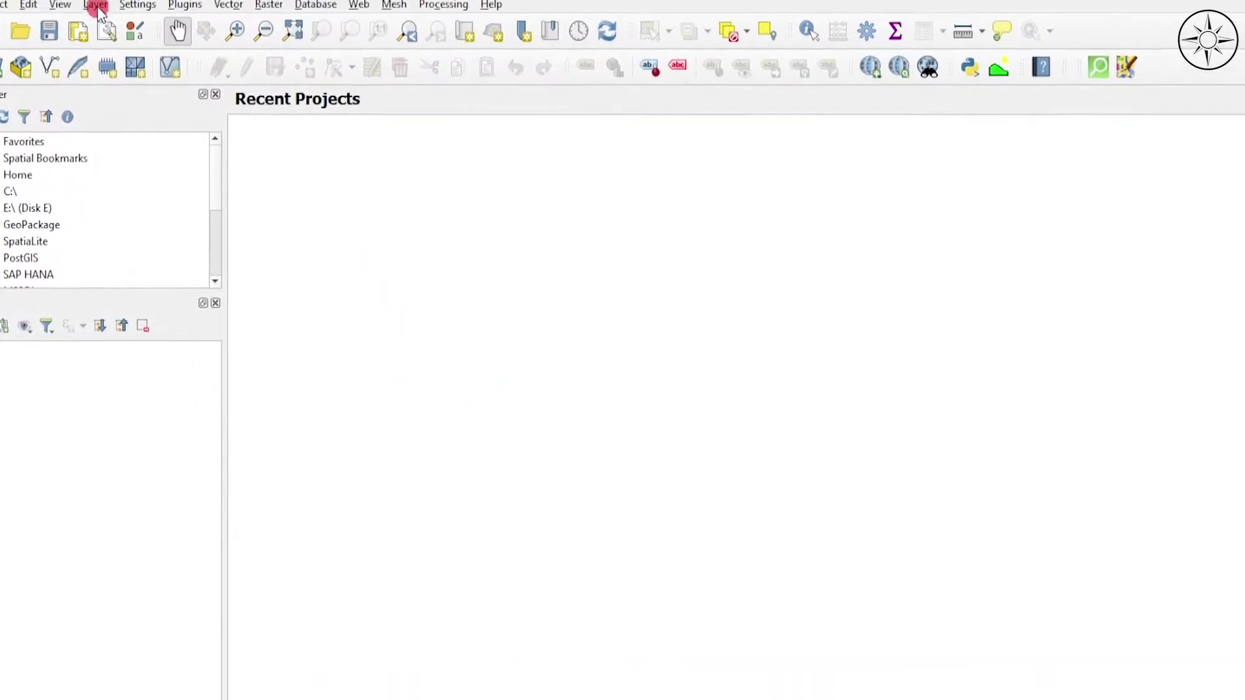
# Step: Add AP_12805_FBD_F0920_RT1.dem as a raster layer, shown in grayscale on the map
pyautogui.click(96, 6)
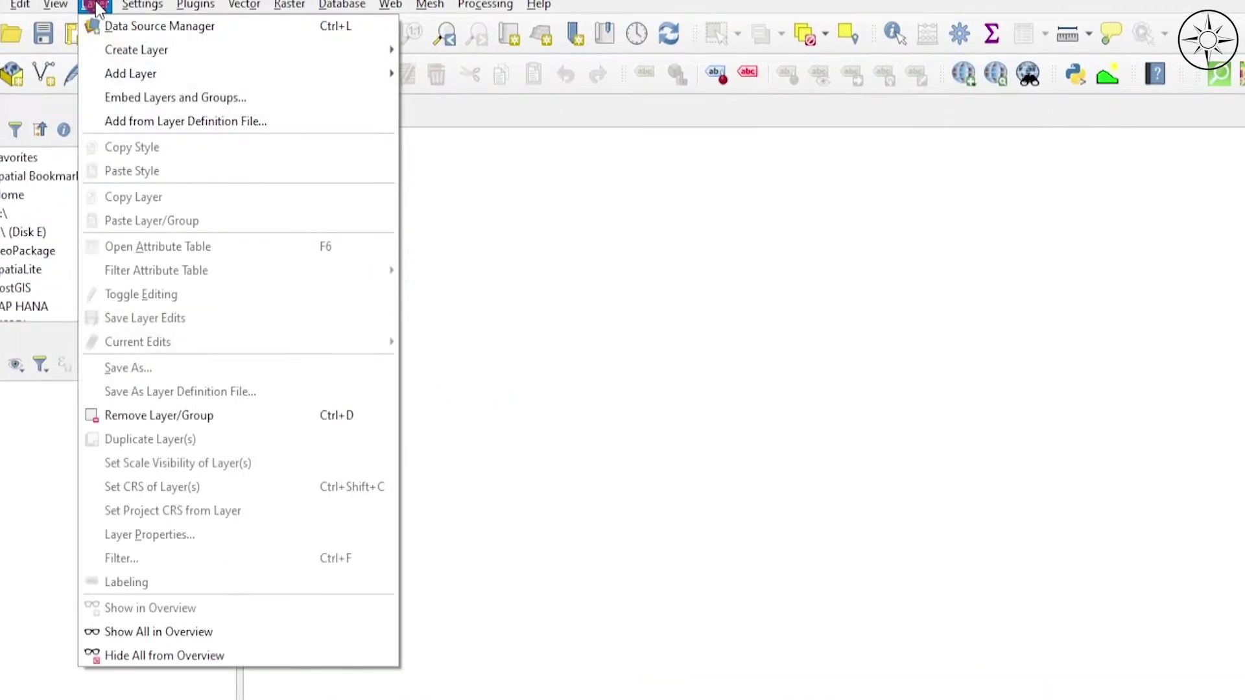
pyautogui.moveTo(186, 75)
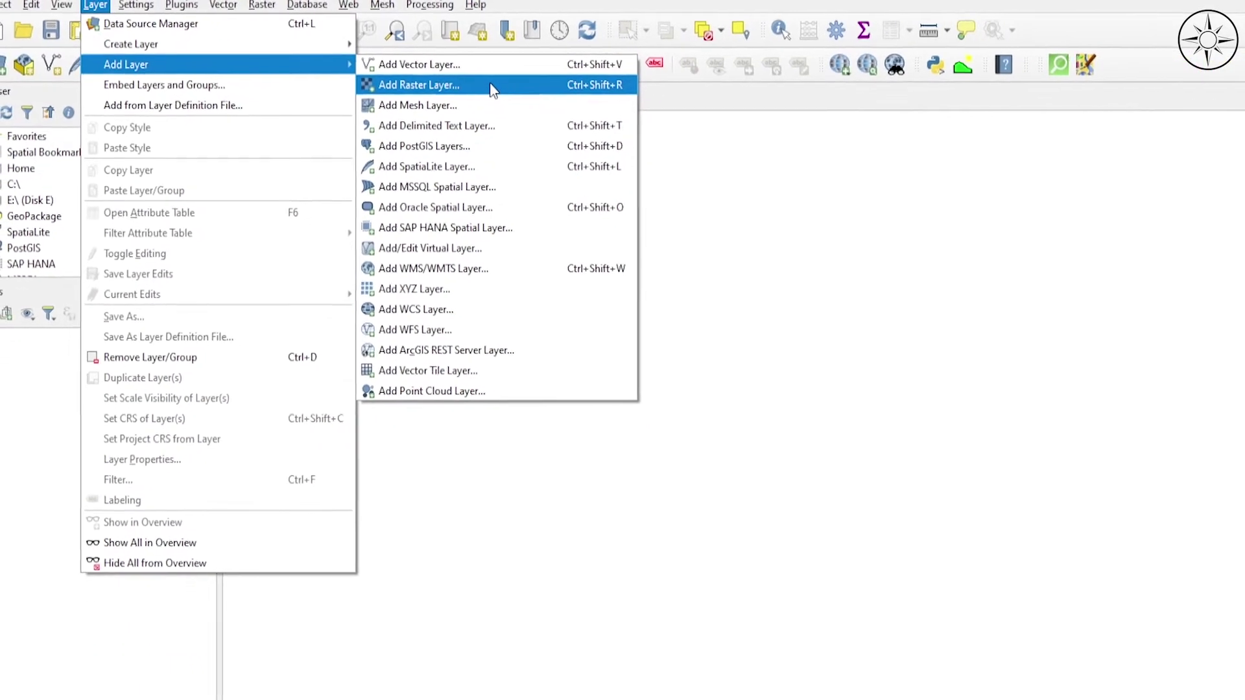
pyautogui.click(492, 86)
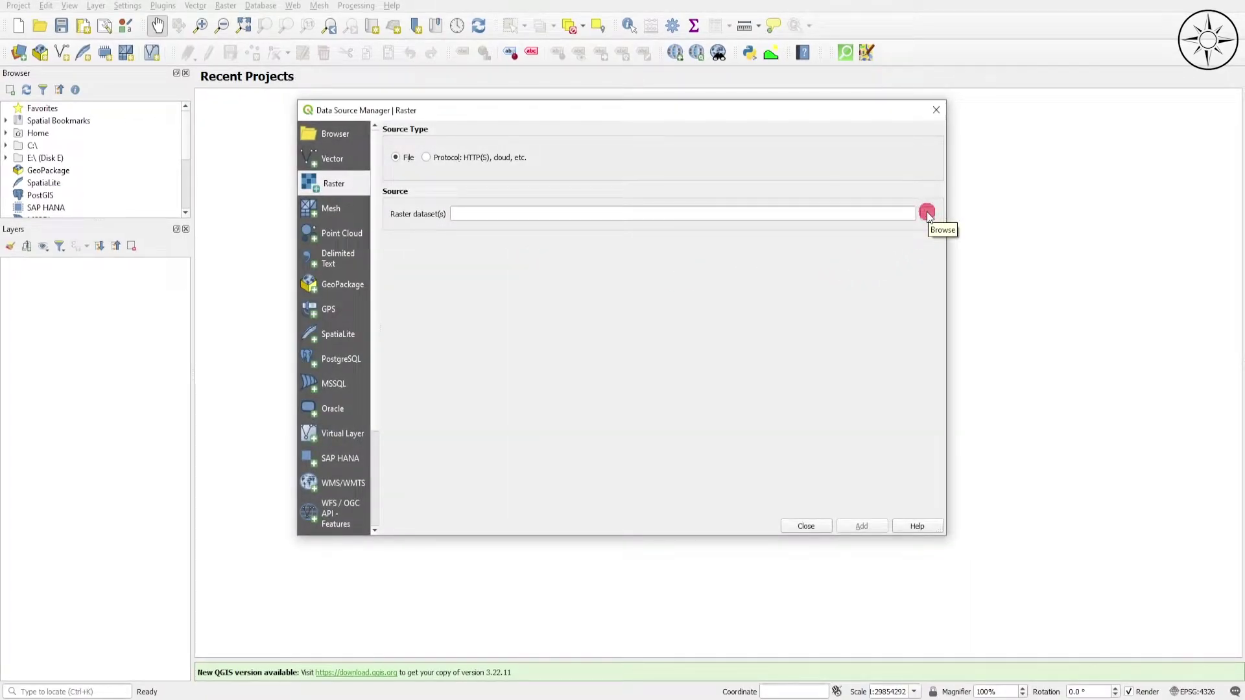
pyautogui.click(927, 213)
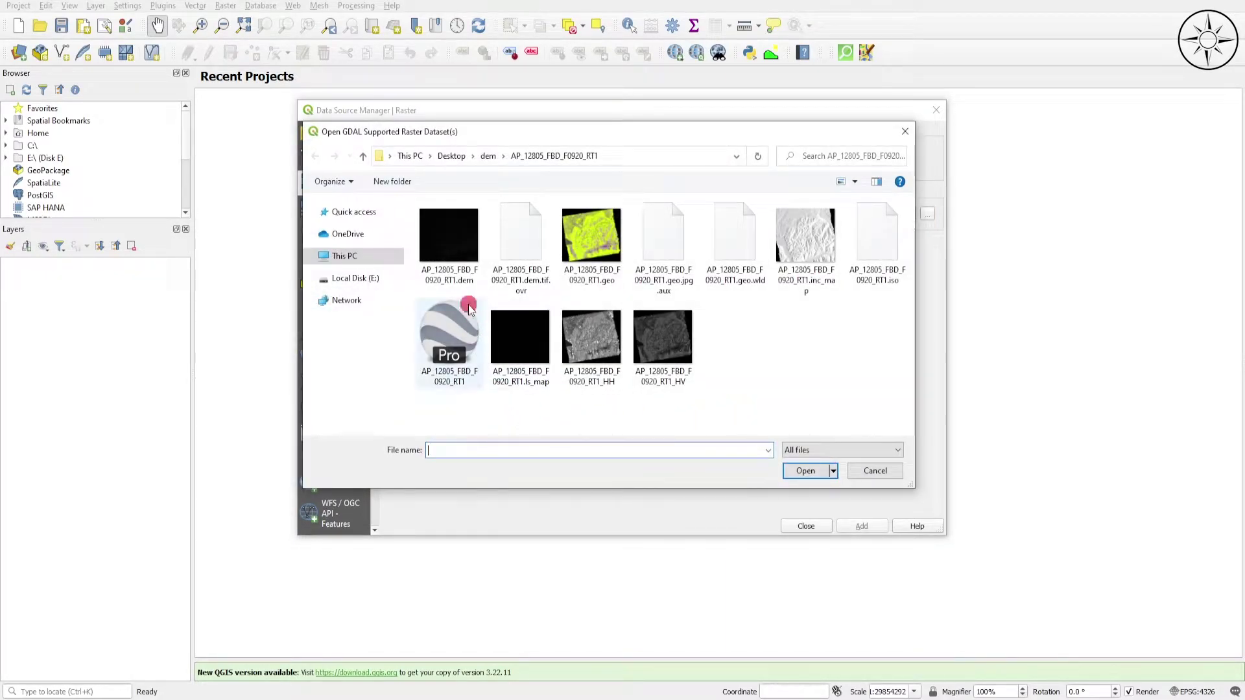
pyautogui.click(454, 257)
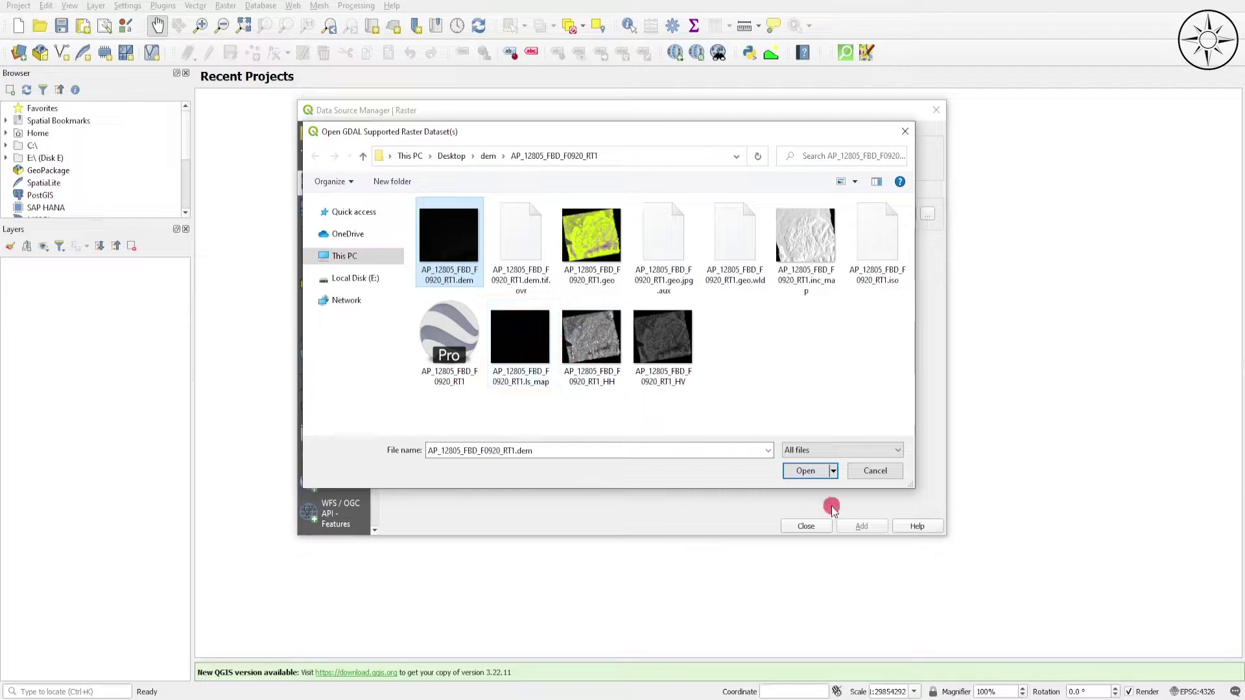
pyautogui.click(806, 470)
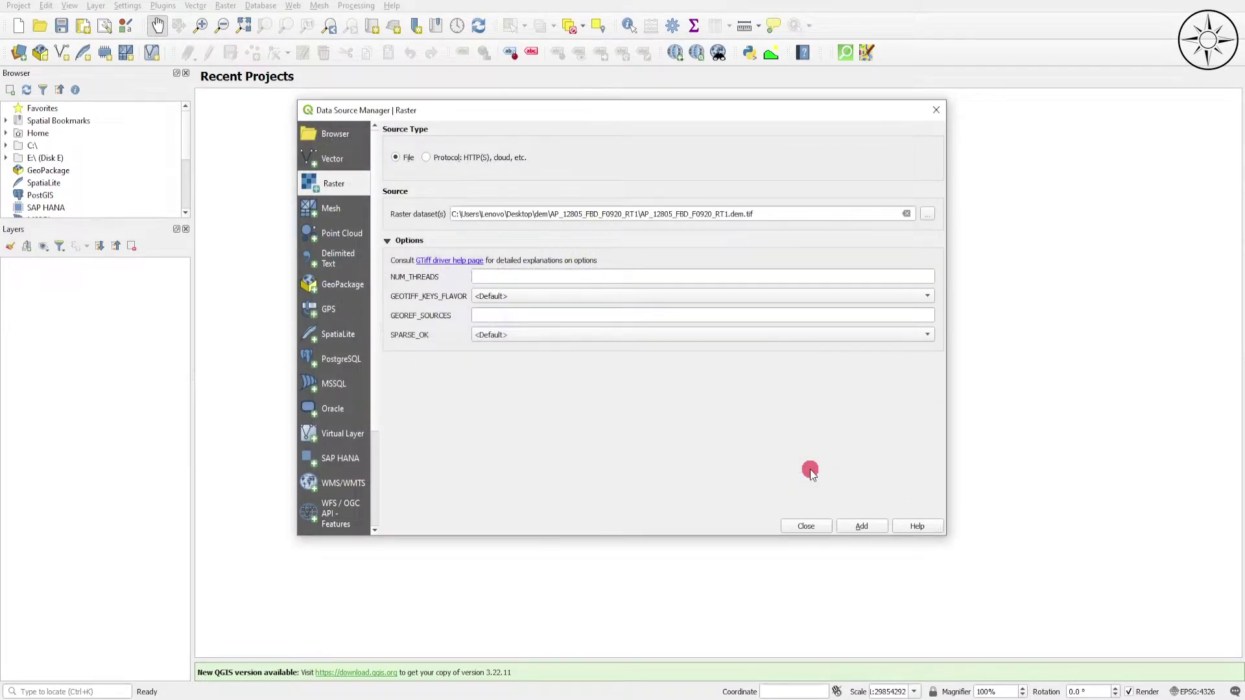
pyautogui.click(861, 526)
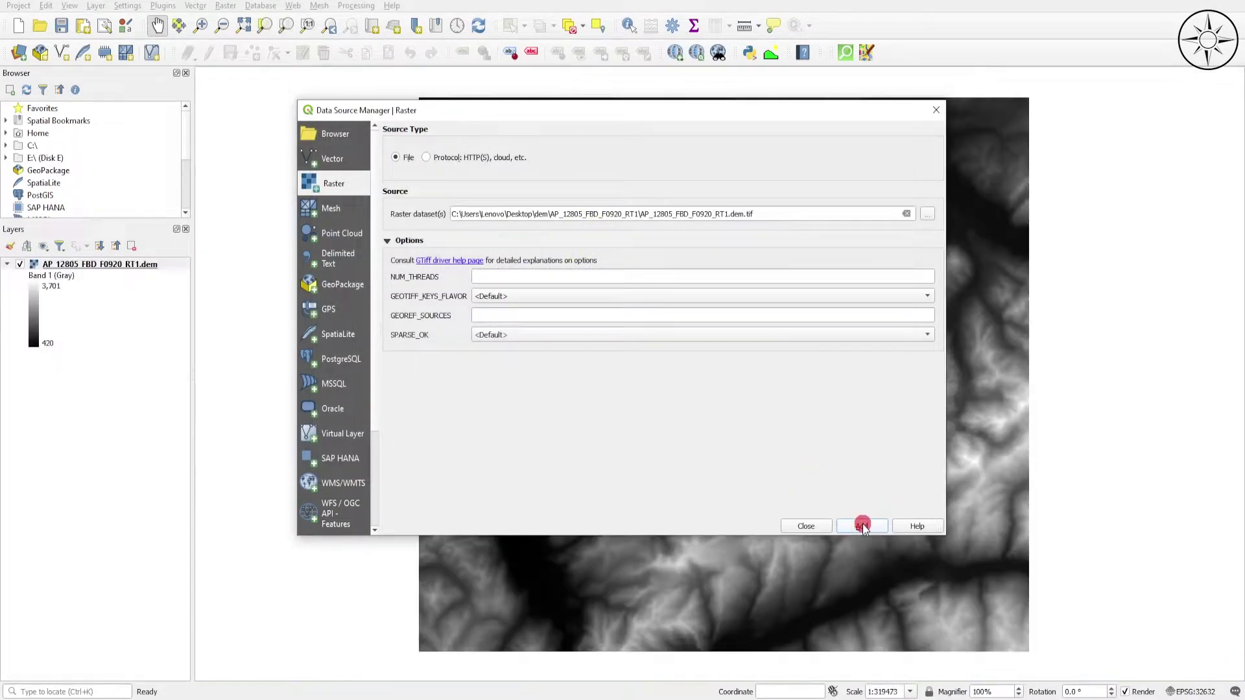
pyautogui.click(806, 526)
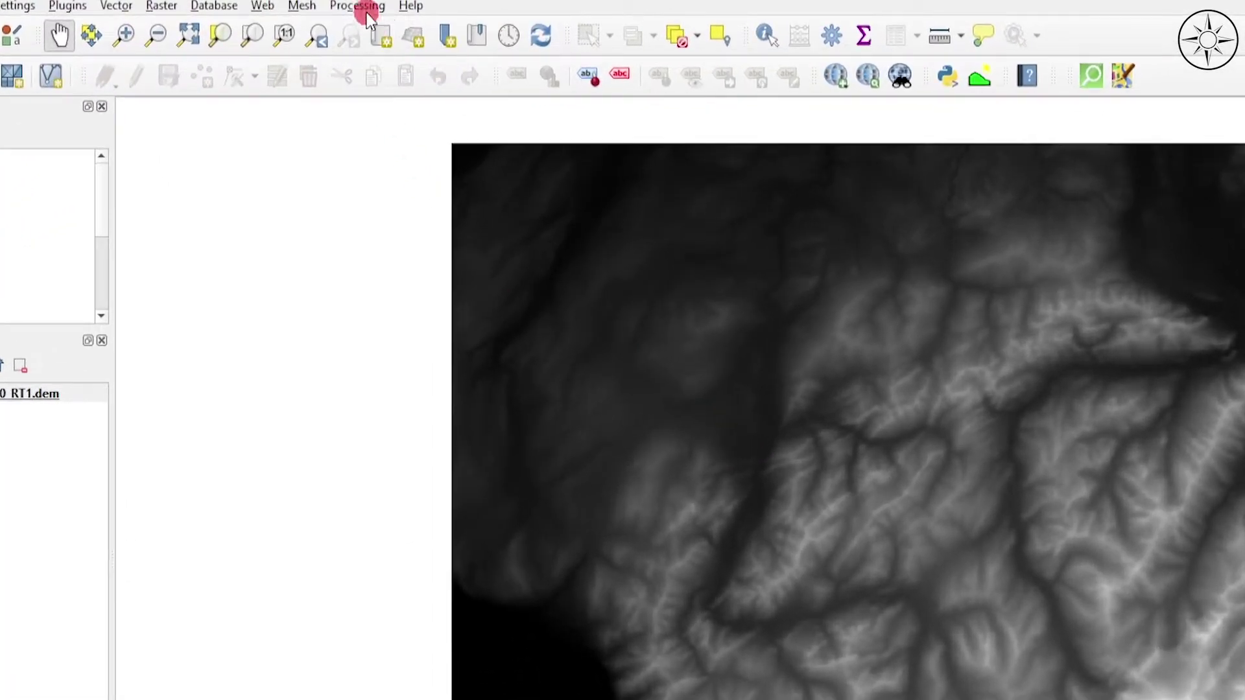
# Step: Open the Processing Toolbox and expand GDAL > Raster extraction to reveal Contour
pyautogui.click(367, 8)
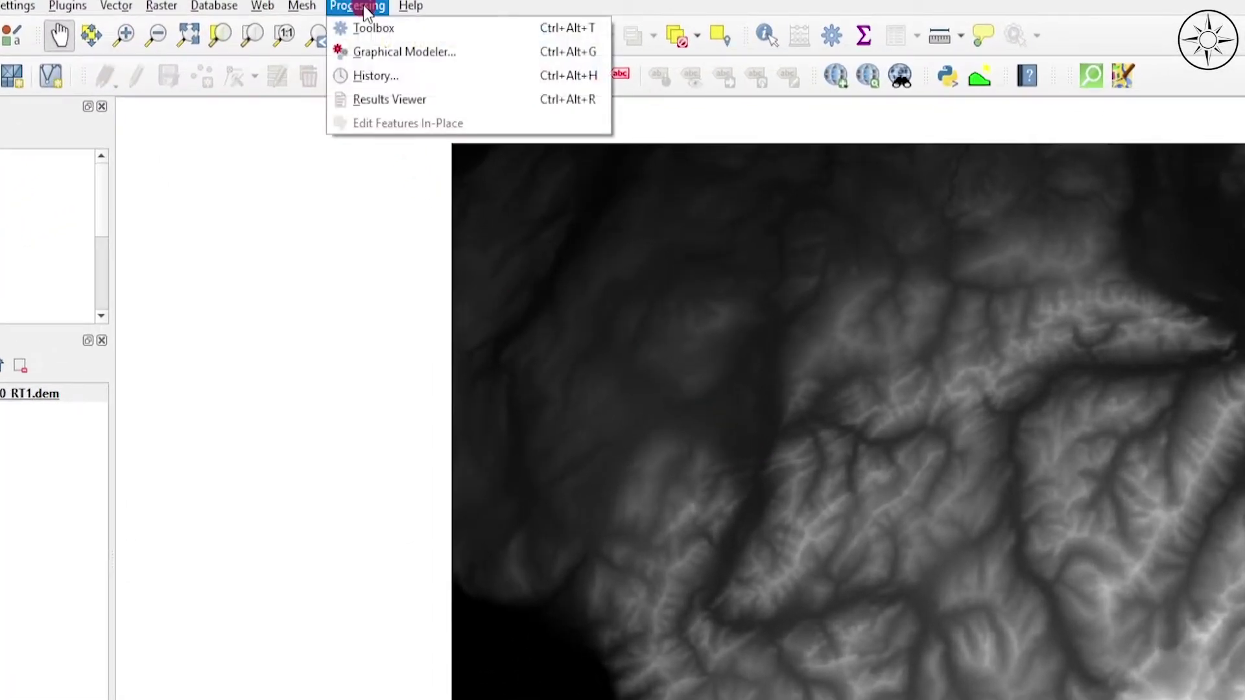
pyautogui.click(364, 28)
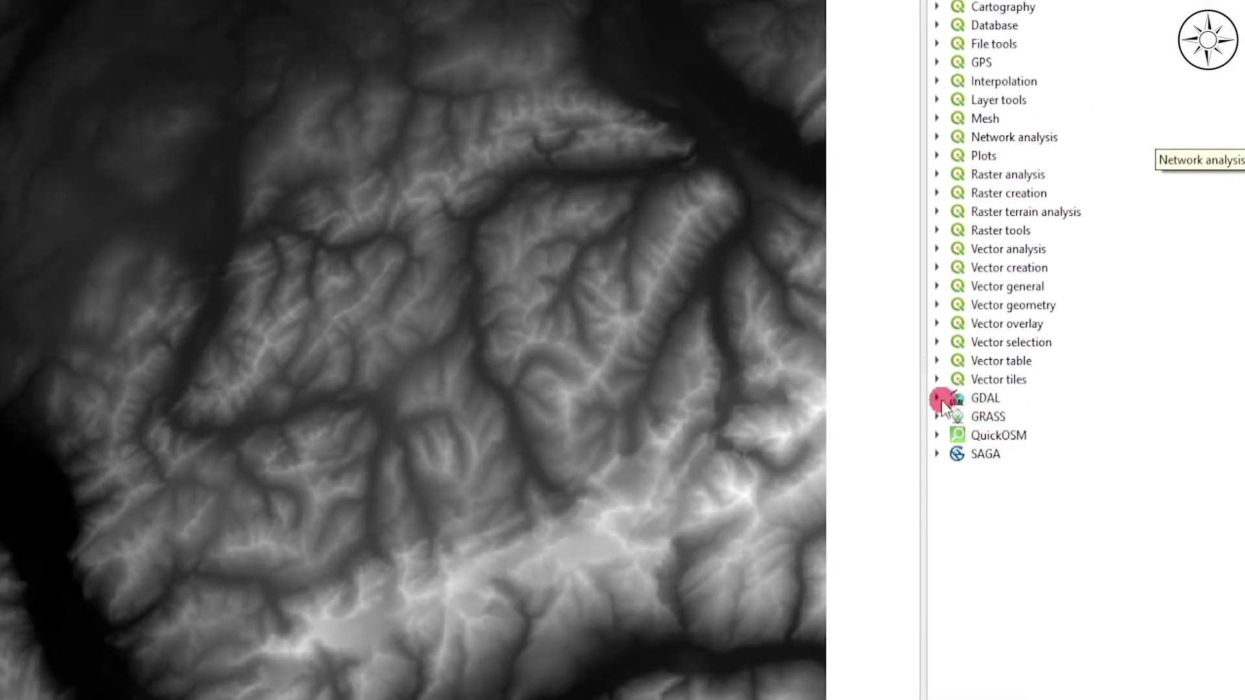
pyautogui.click(937, 398)
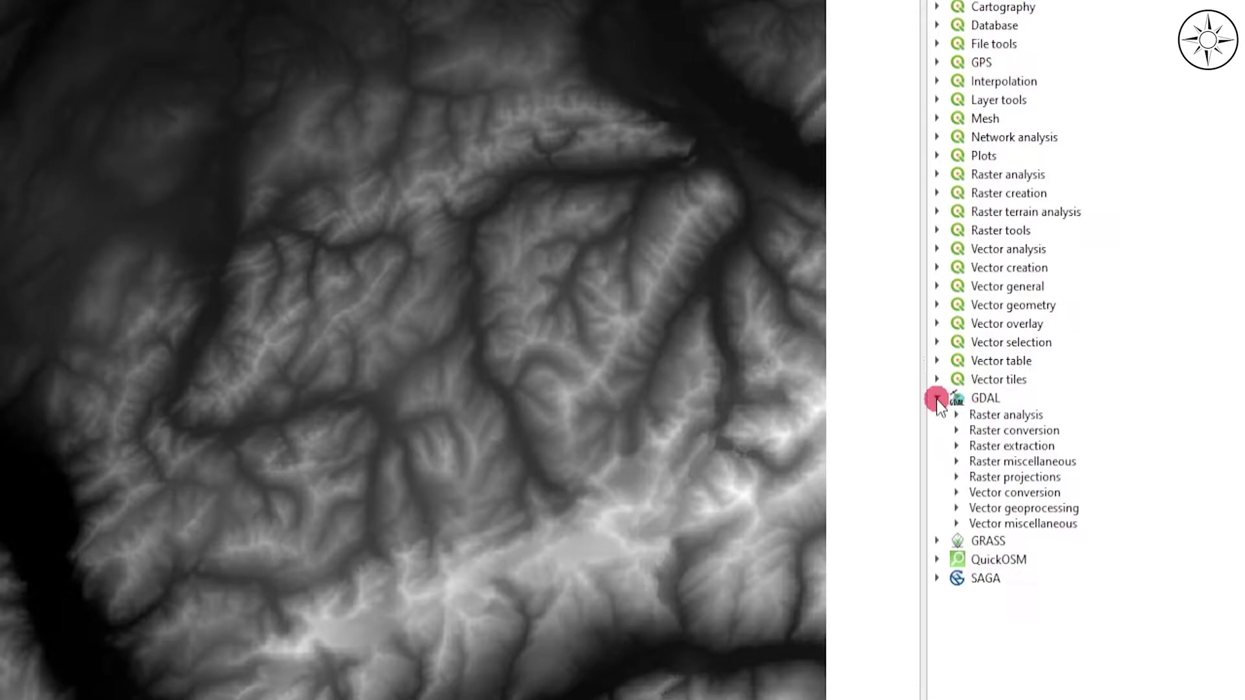
pyautogui.click(957, 445)
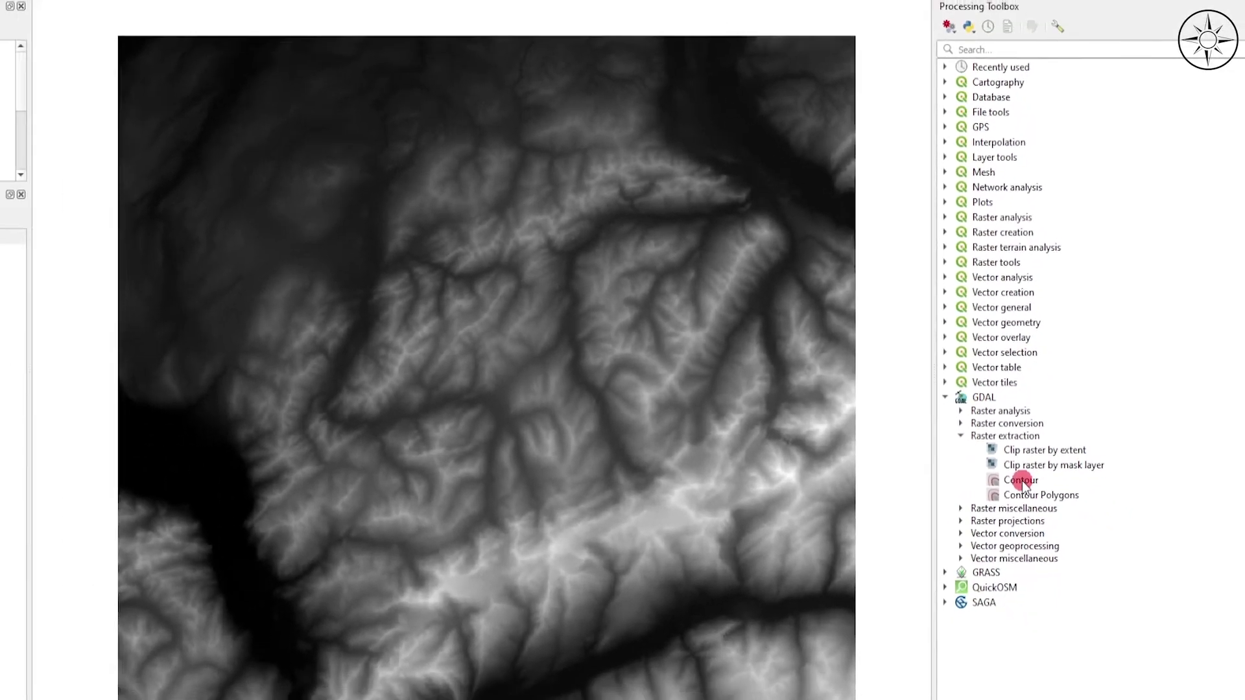
# Step: Open the GDAL Contour tool with the DEM as its input layer
pyautogui.doubleClick(1022, 480)
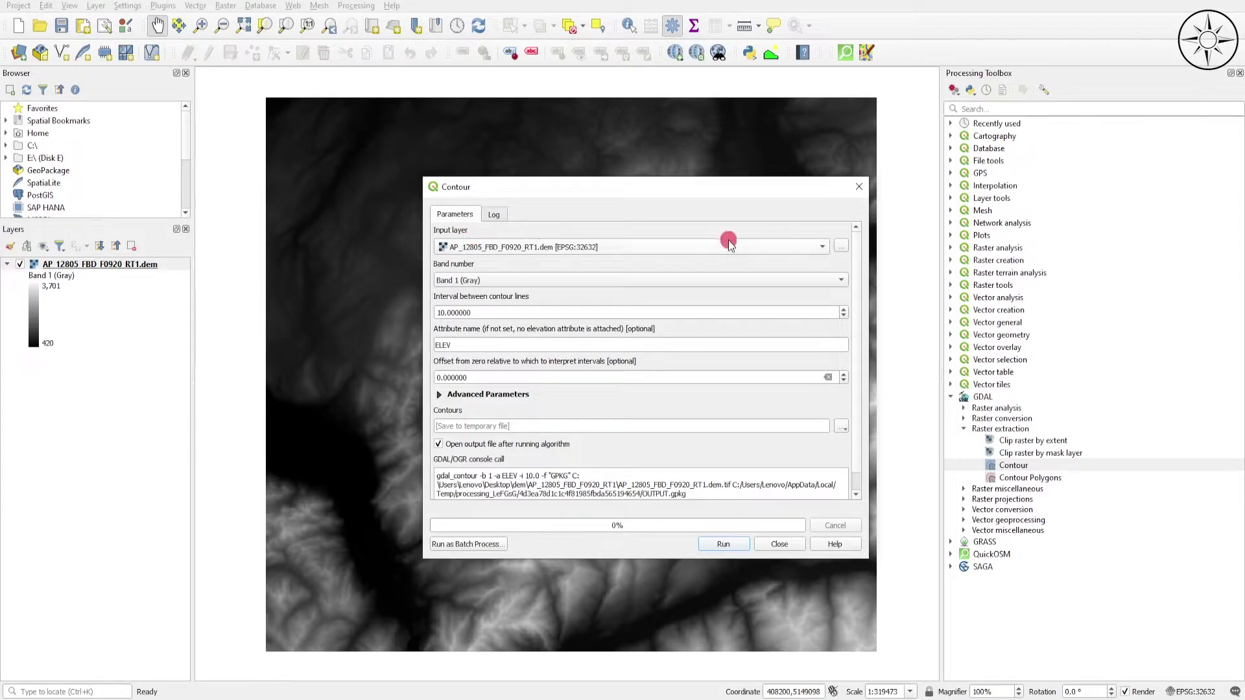
pyautogui.click(823, 247)
pyautogui.click(671, 235)
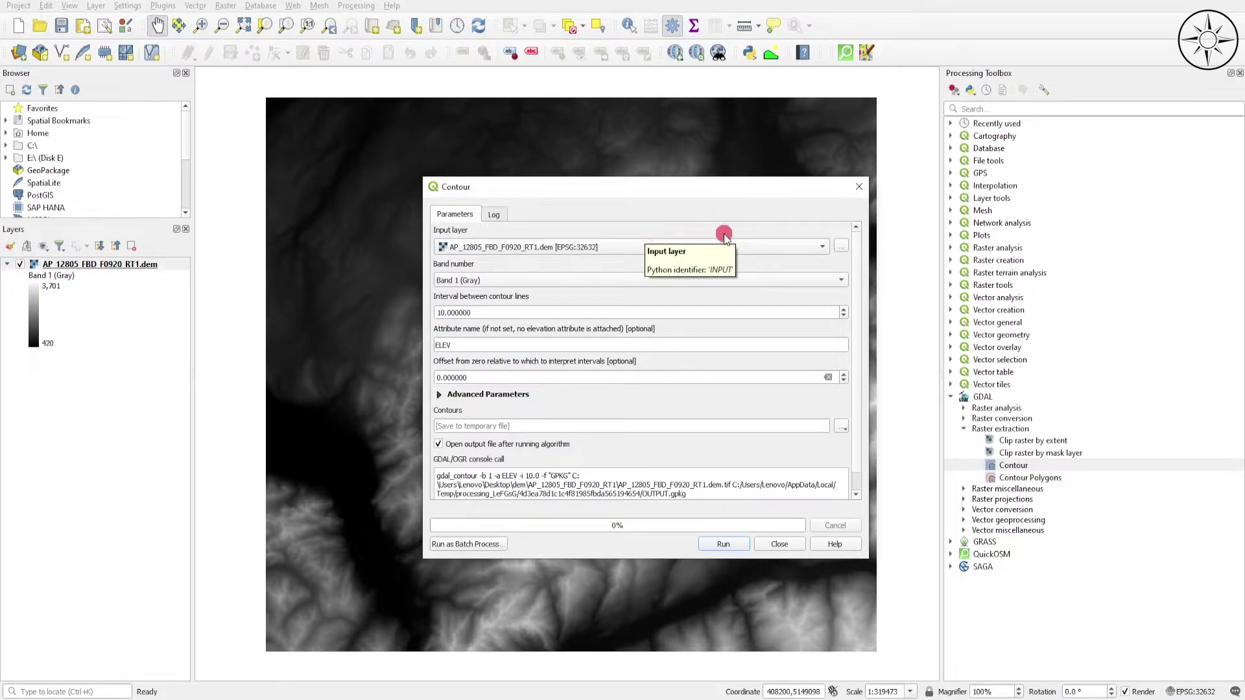
pyautogui.click(822, 247)
pyautogui.click(718, 228)
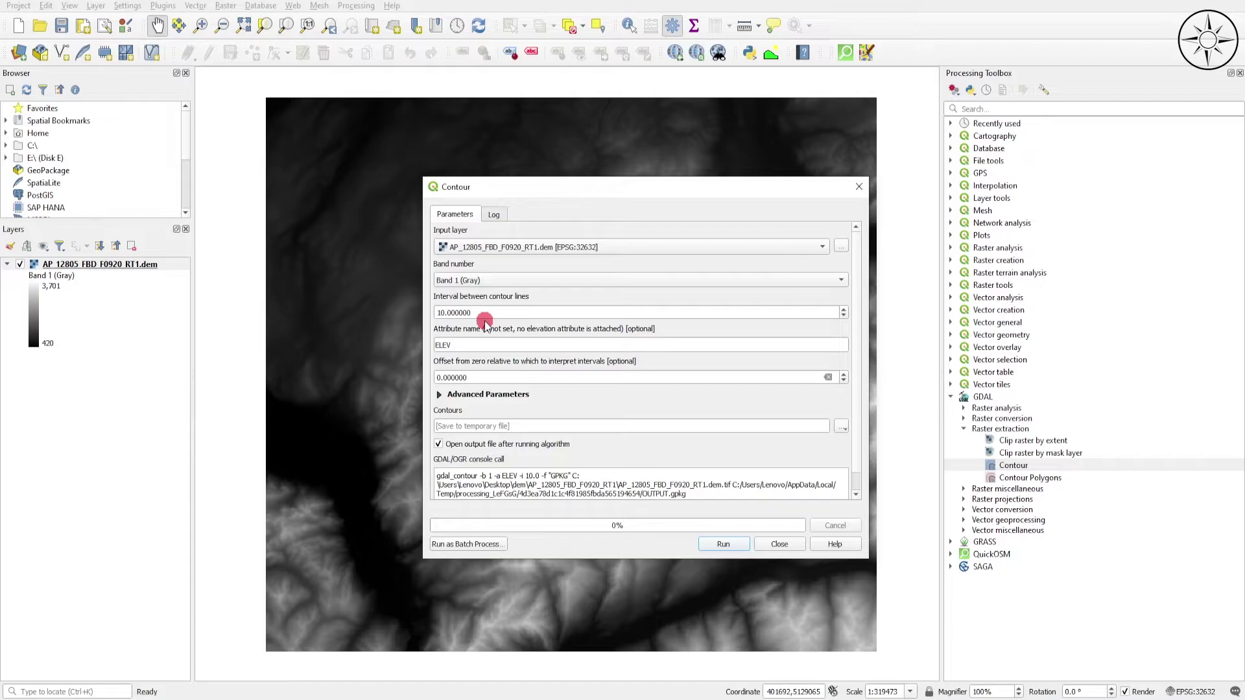
# Step: Set the interval between contour lines to 100
pyautogui.doubleClick(446, 313)
pyautogui.write('100')
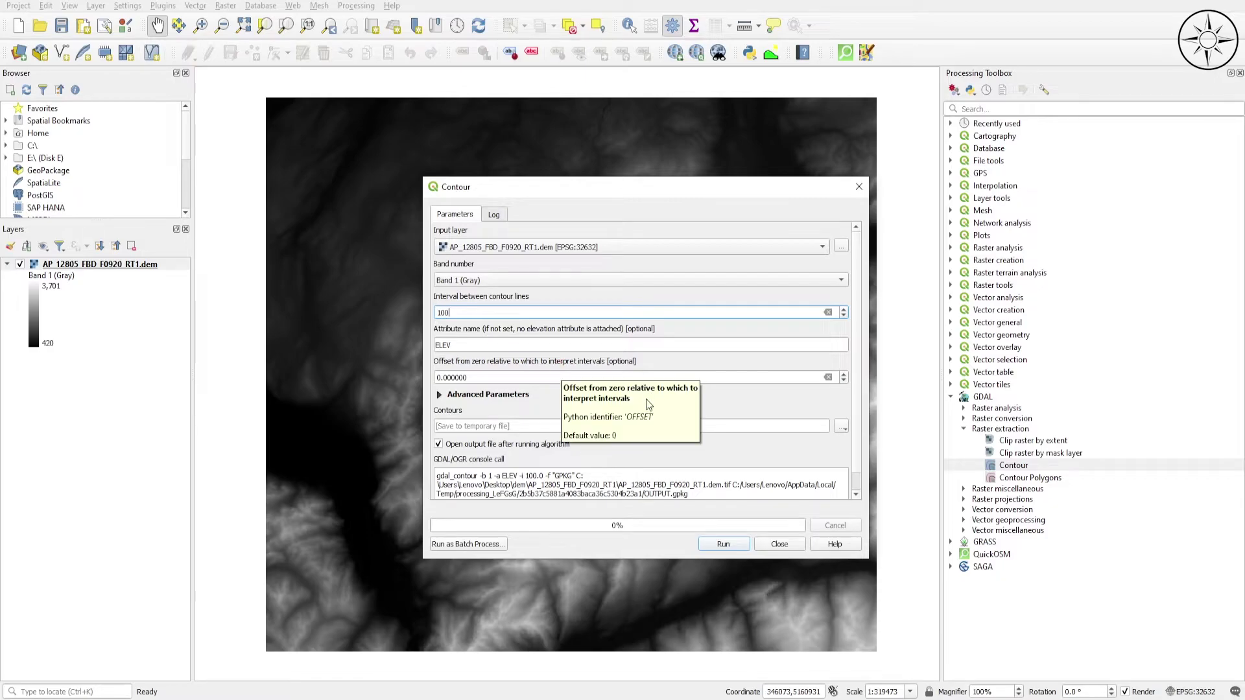
pyautogui.scroll(-1, 647, 404)
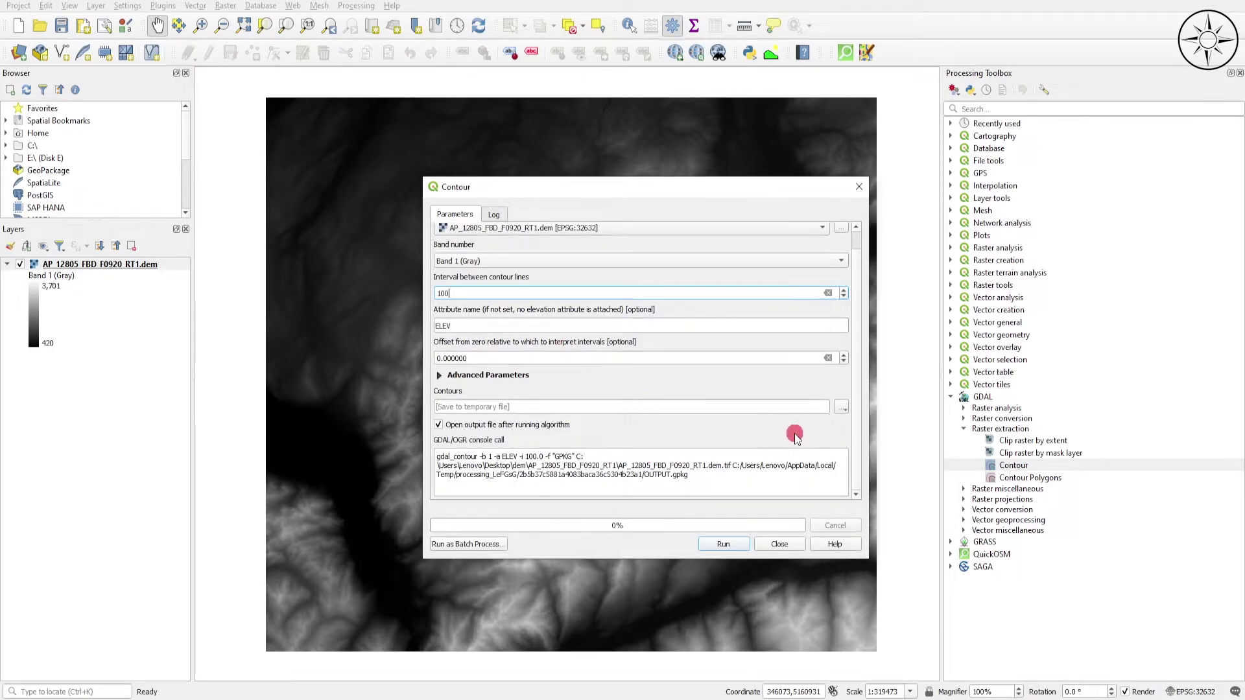
# Step: Save the contour output as contours.gpkg in the image folder and run Contour
pyautogui.click(842, 407)
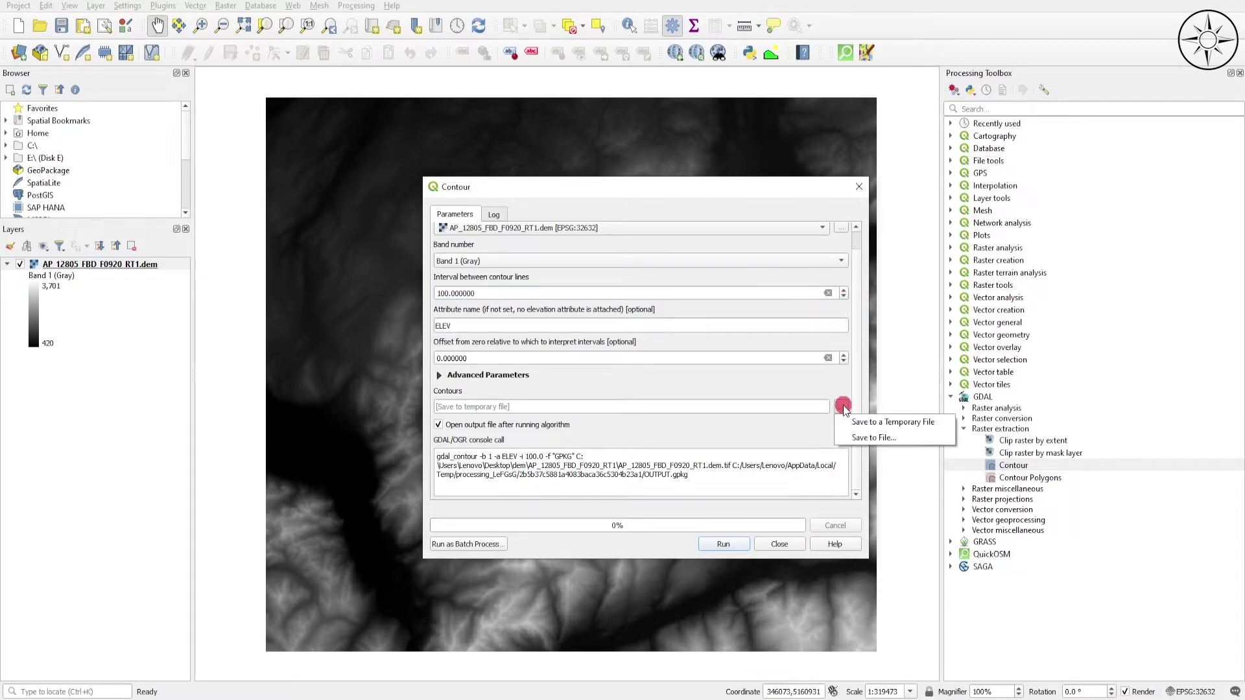
pyautogui.click(911, 436)
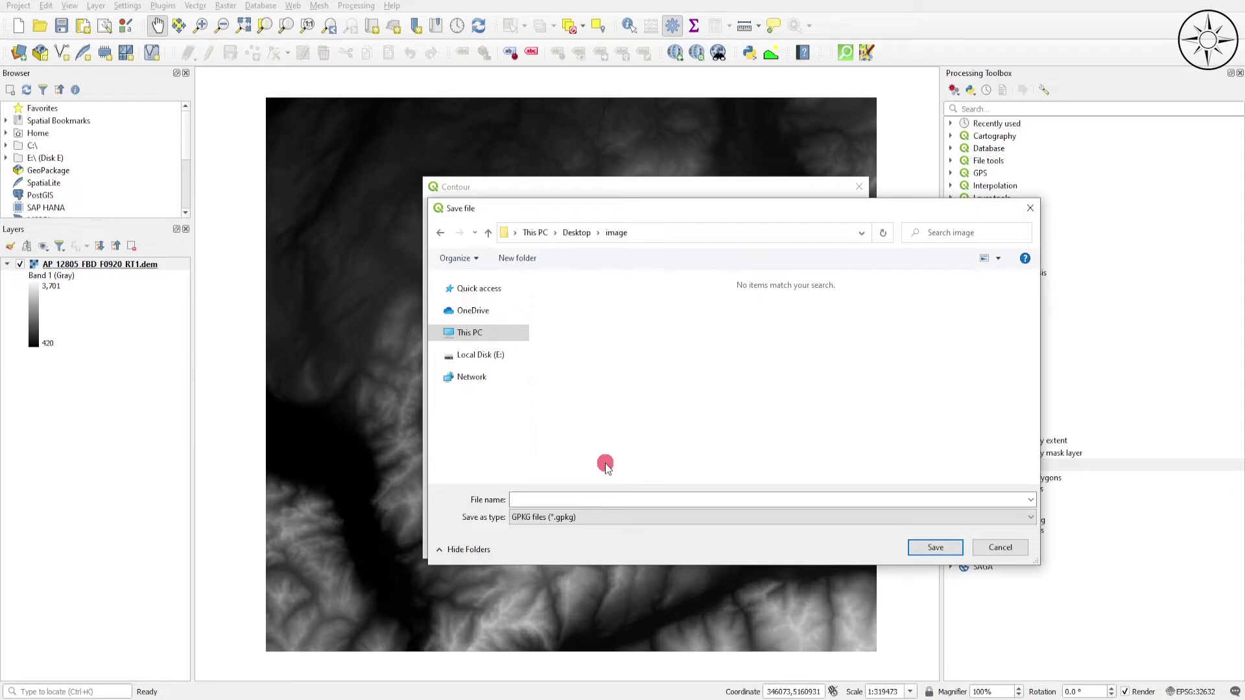
pyautogui.click(578, 499)
pyautogui.write('contours')
pyautogui.click(935, 548)
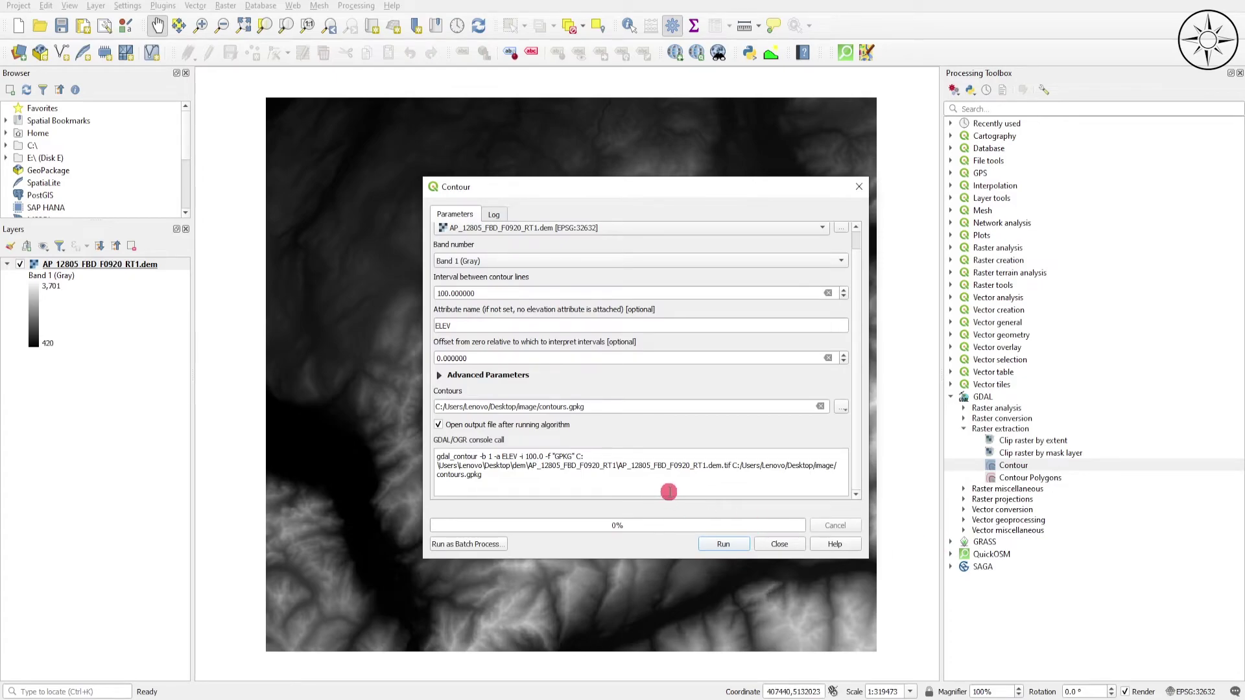
pyautogui.click(728, 546)
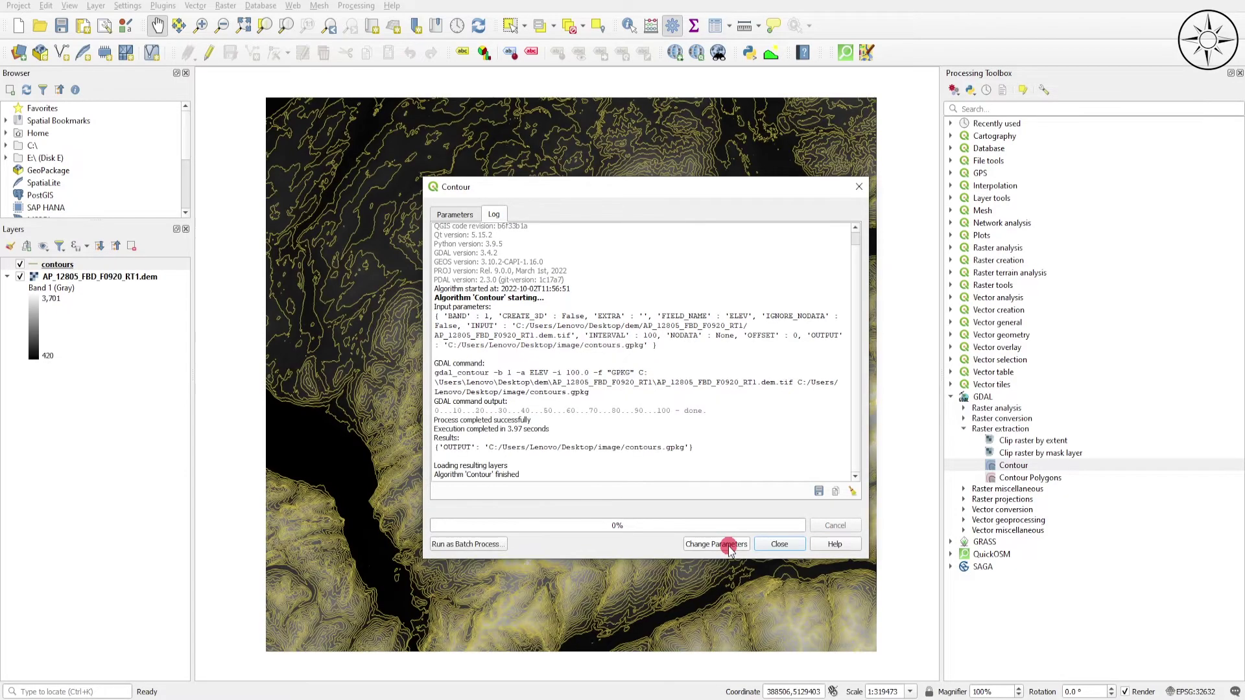
# Step: Close the Contour tool and Processing Toolbox, then zoom into the map
pyautogui.click(781, 544)
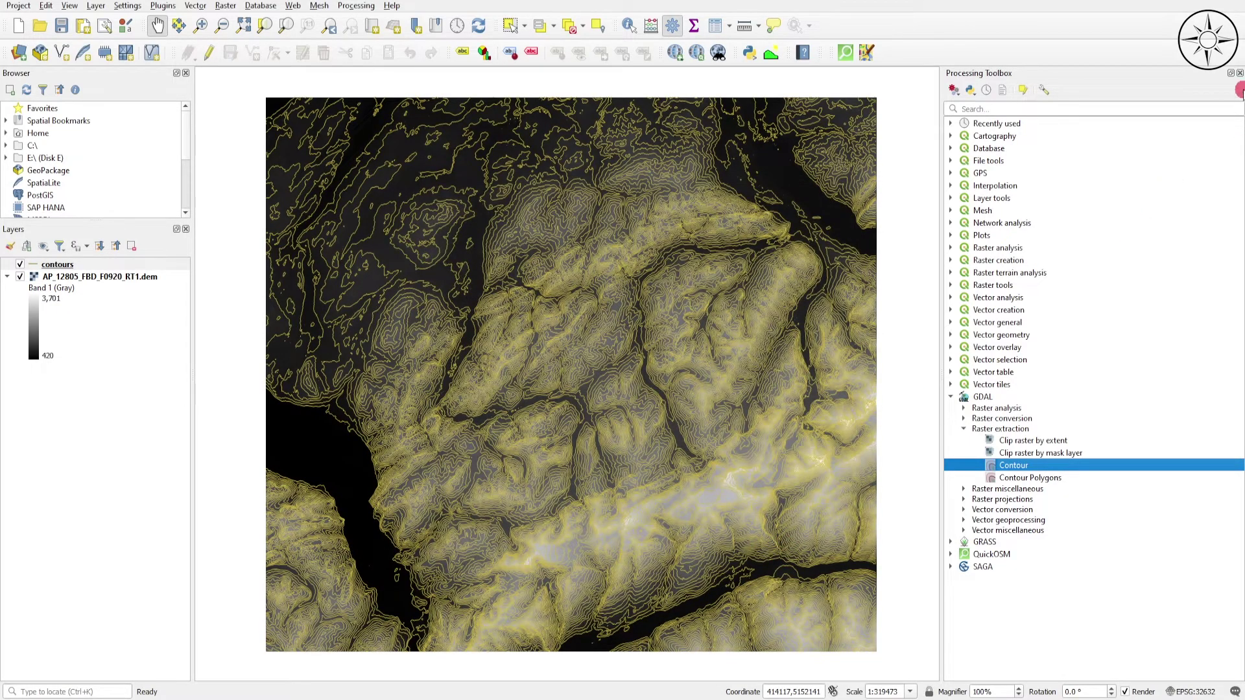
pyautogui.click(1240, 73)
pyautogui.scroll(2, 716, 425)
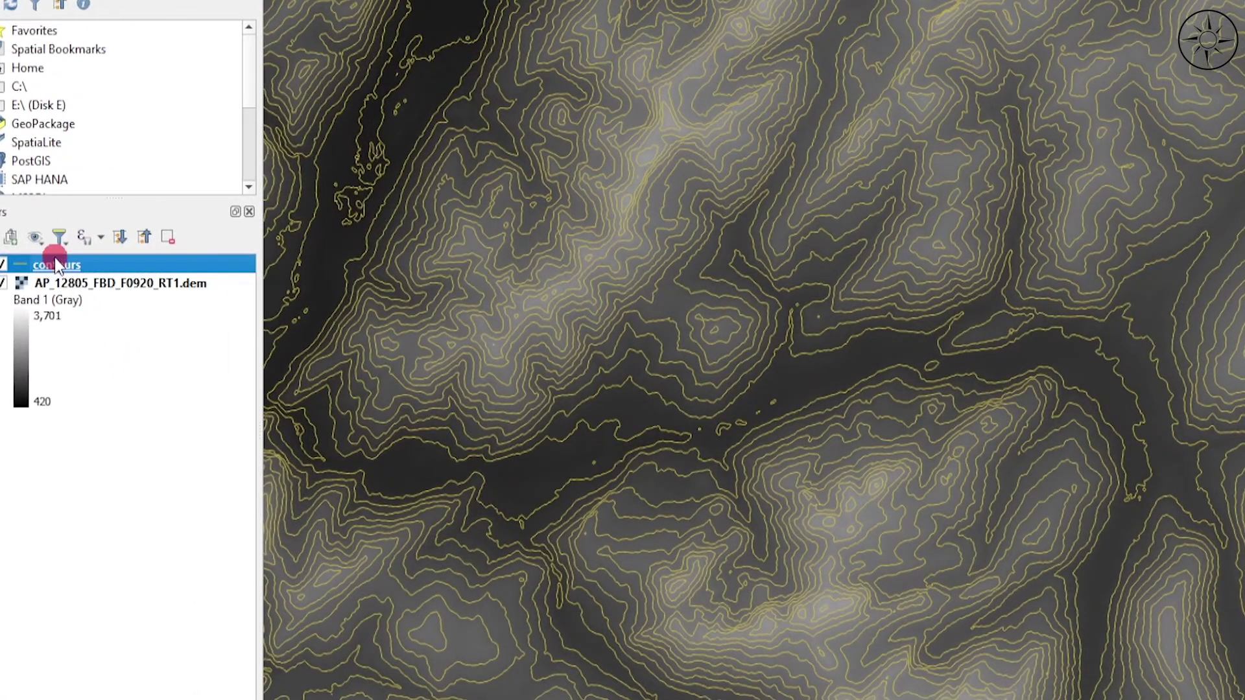
# Step: Enable Single Labels for the contours layer and apply them to the map
pyautogui.rightClick(54, 258)
pyautogui.click(104, 590)
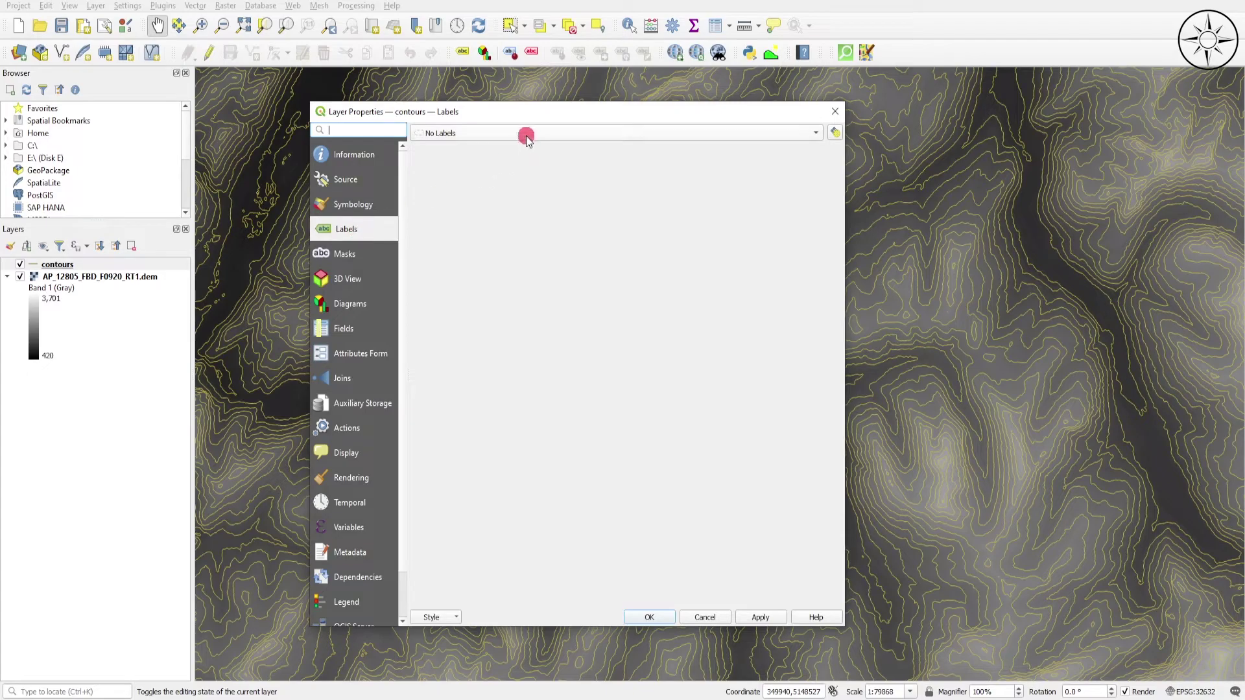
pyautogui.click(526, 136)
pyautogui.click(512, 144)
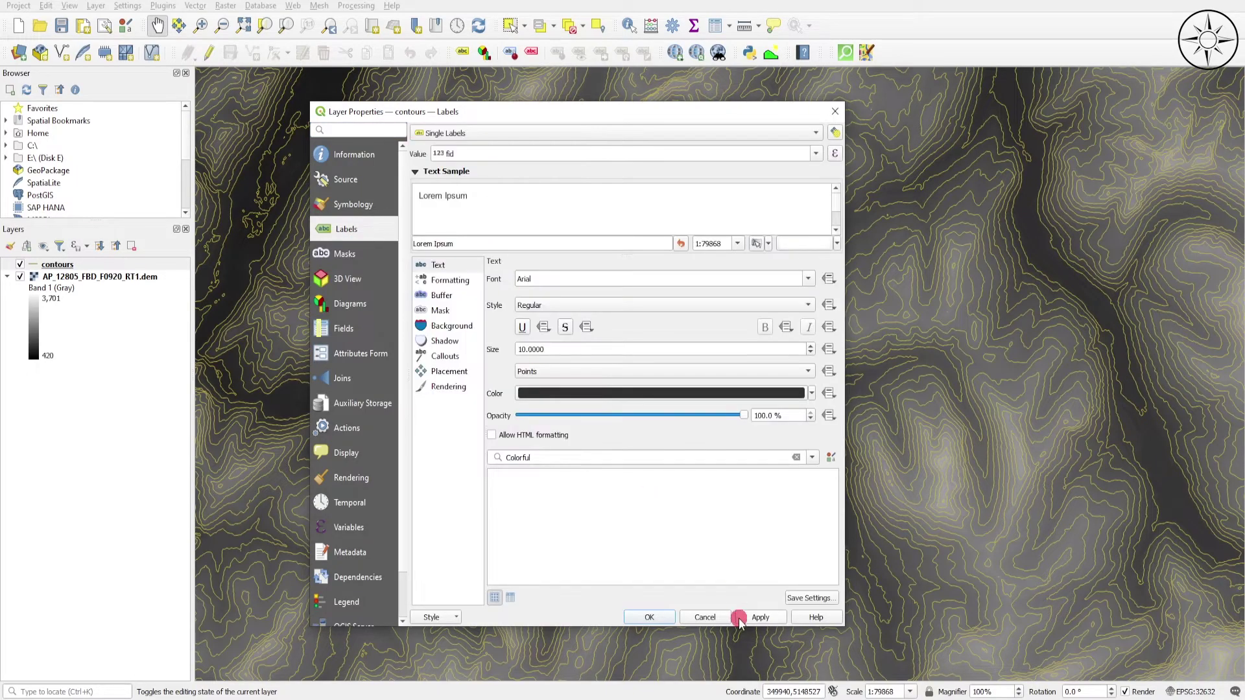
pyautogui.click(764, 616)
pyautogui.click(647, 616)
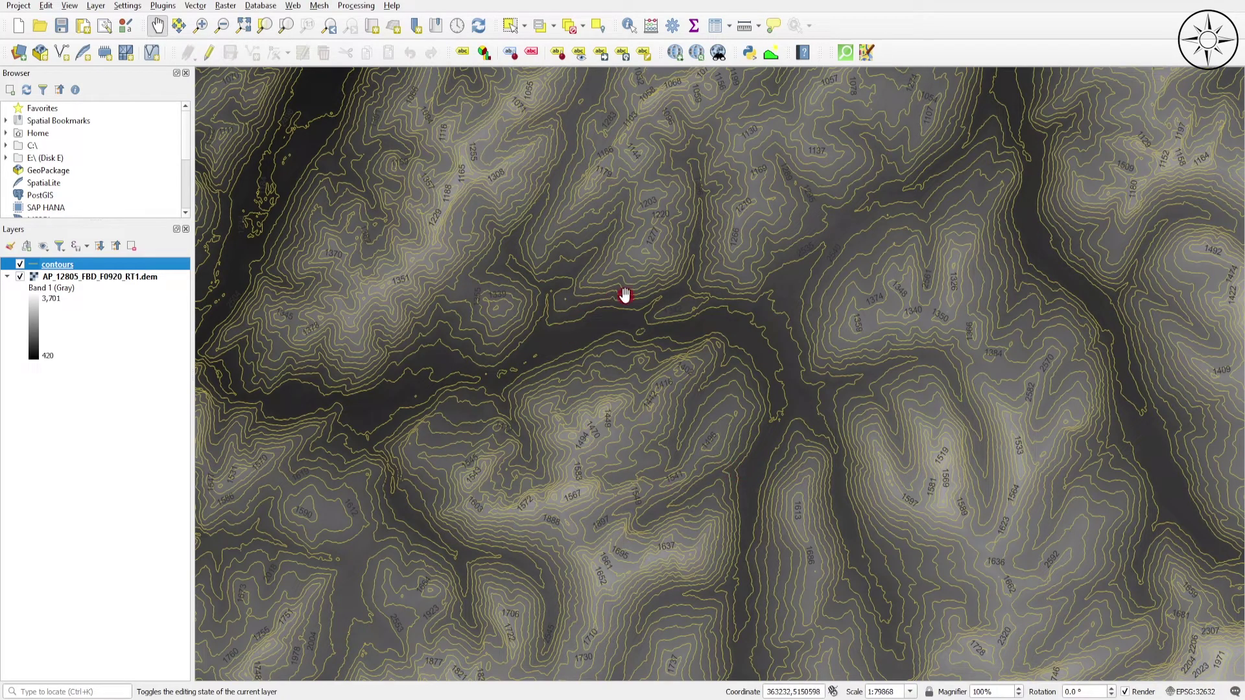
pyautogui.scroll(1, 708, 445)
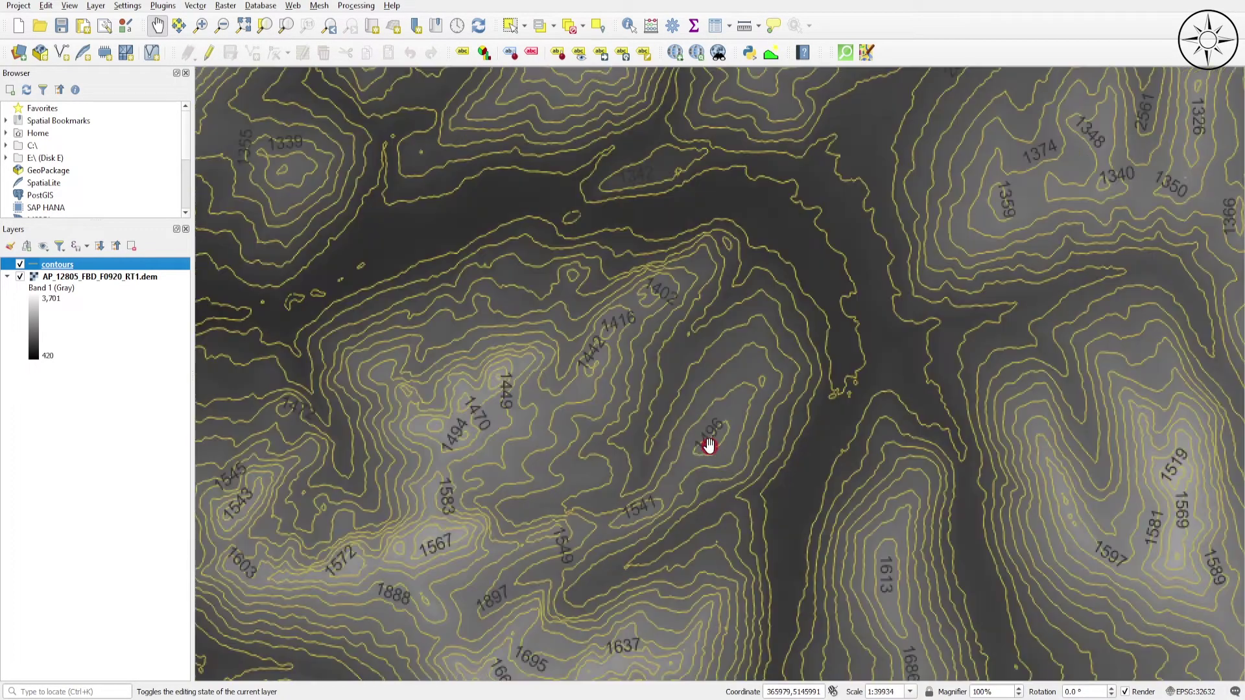